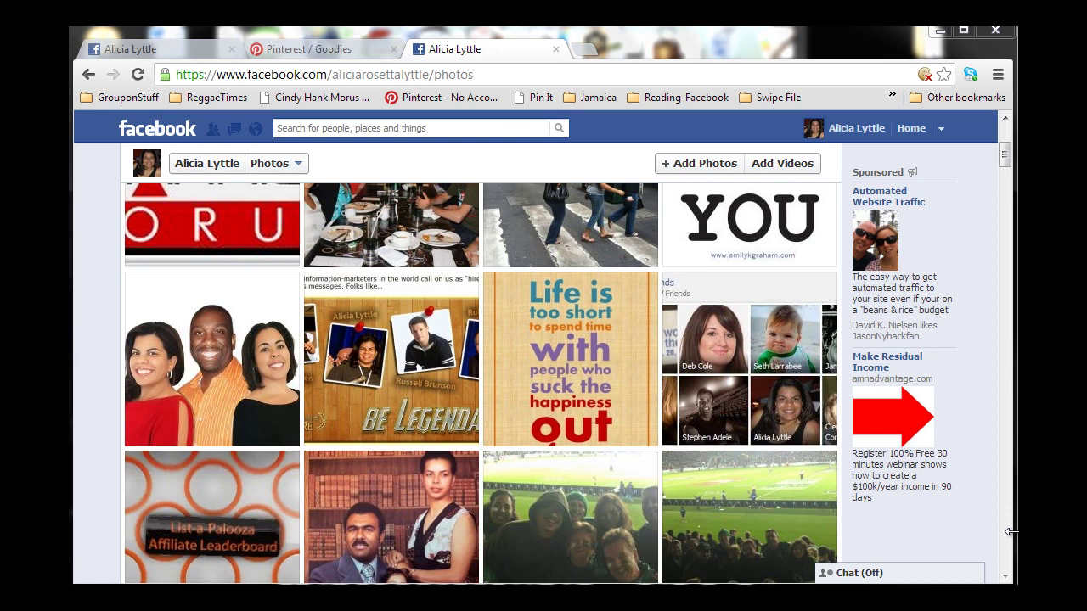
Open the 'Life is too short' thumbnail from the Facebook Photos grid in the photo viewer.
left_click(593, 374)
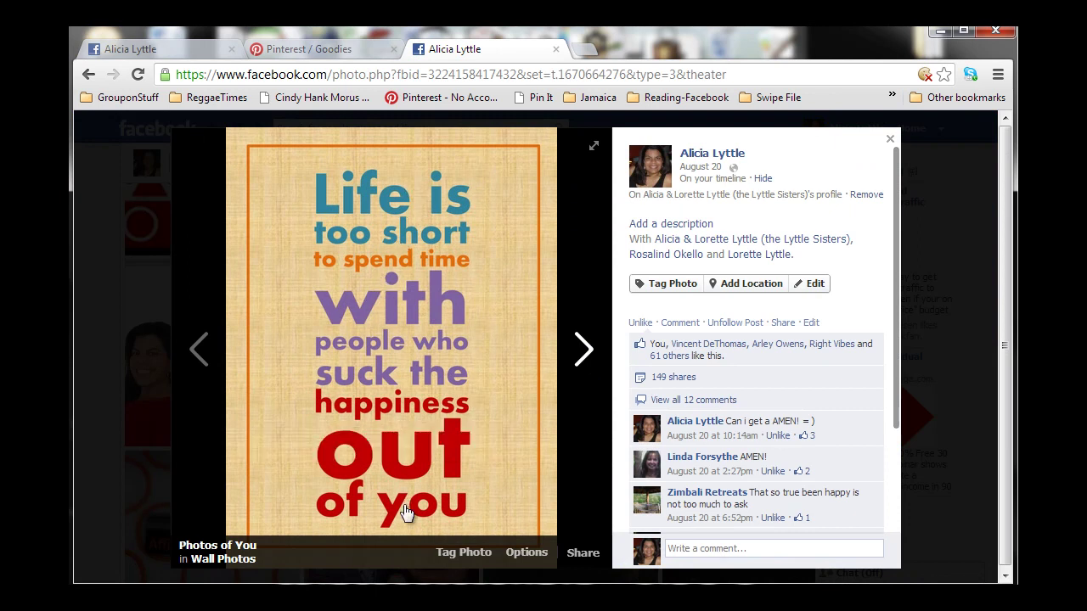
mouse_move(406, 509)
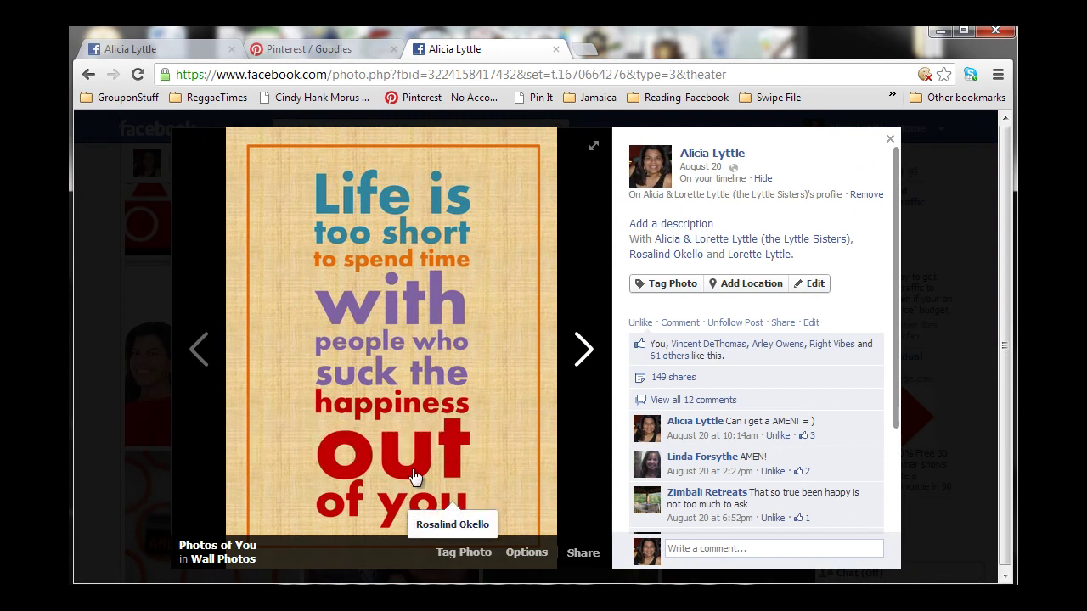
Copy the quote photo's image URL, open it in its own tab, then go to Pinterest Goodies.
right_click(512, 357)
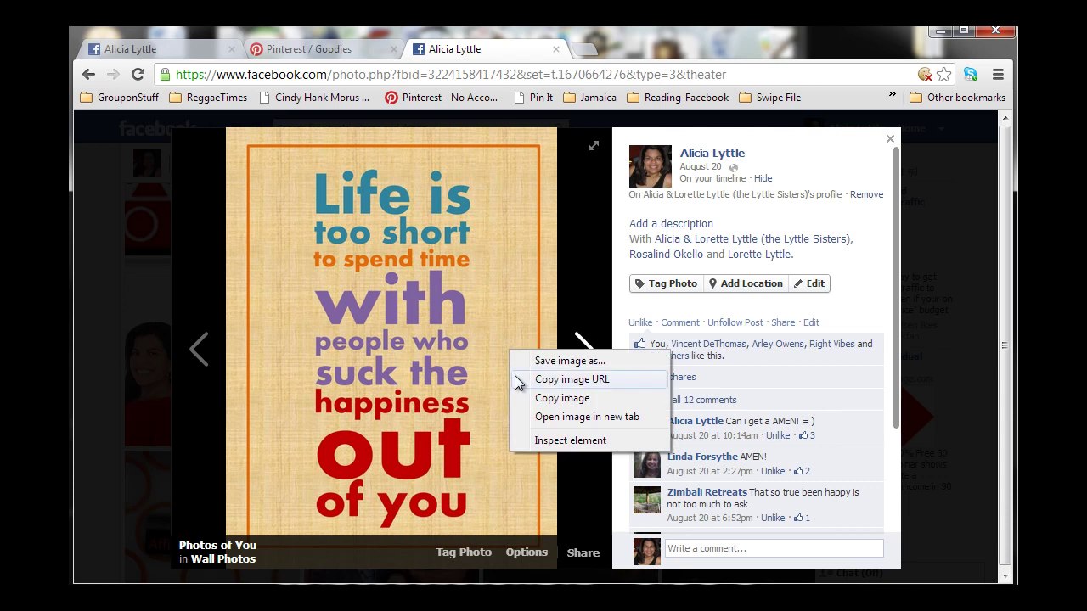
left_click(516, 380)
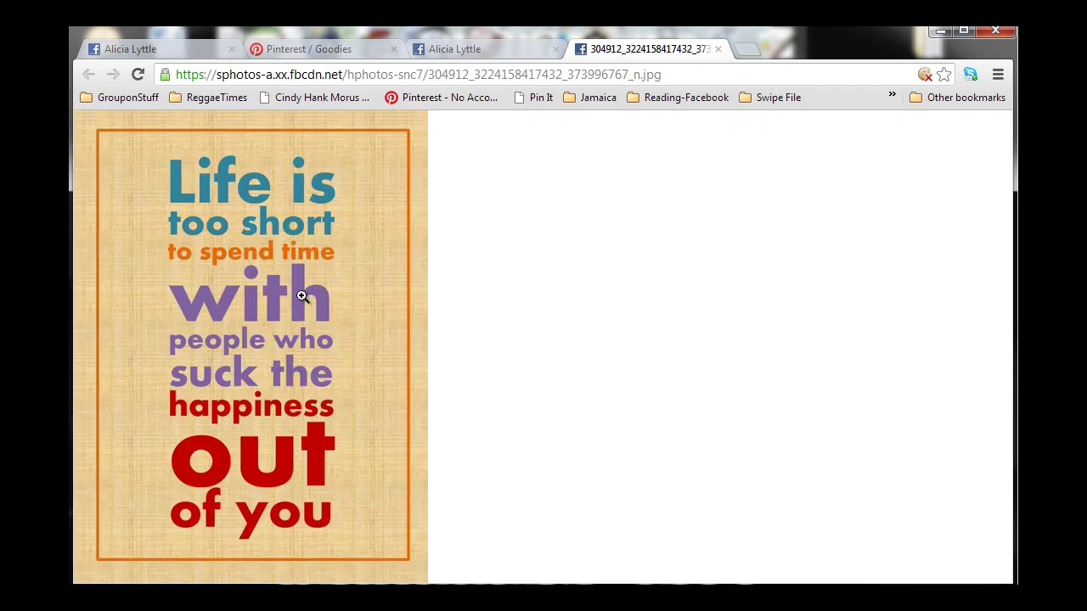
left_click(535, 102)
Show the Pinterest Add dialog over the Goodies page with the Pin It bookmarklet instructions.
left_click(314, 53)
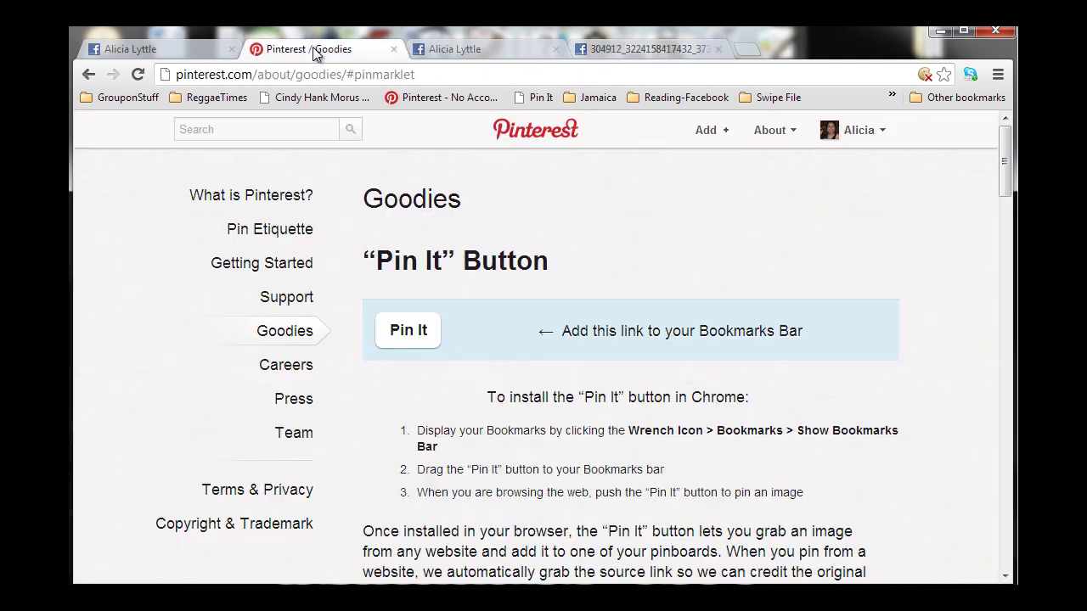
left_click(712, 130)
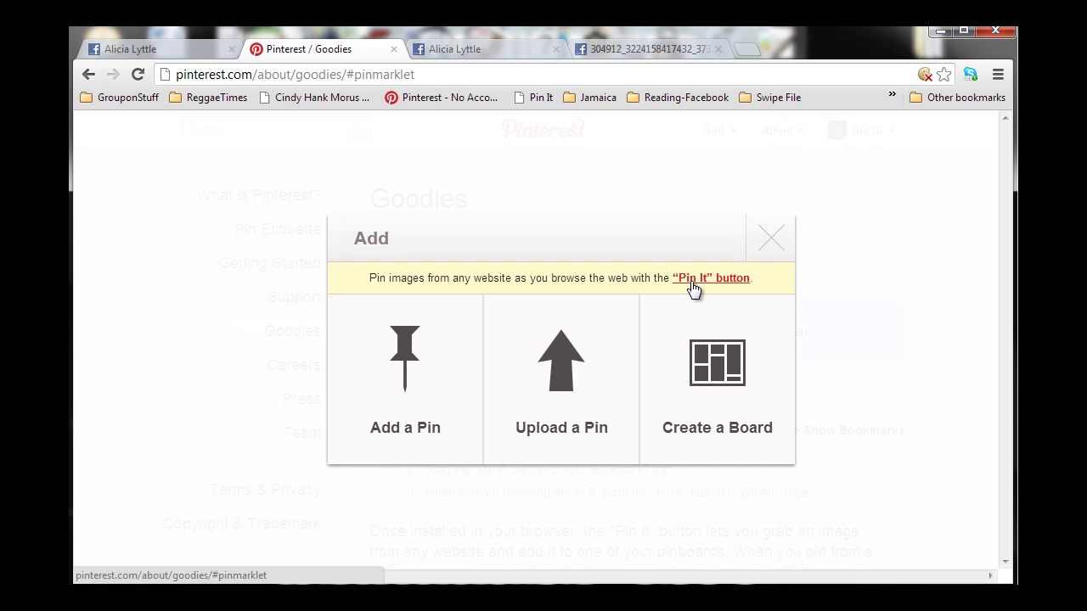
left_click(693, 284)
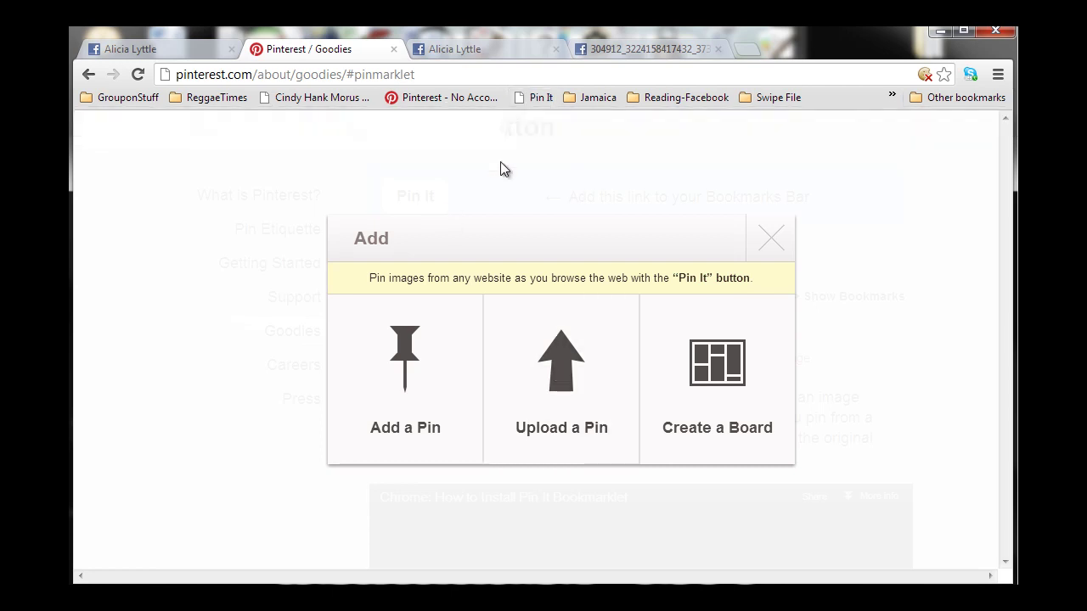
Pin the standalone quote image to Great Quotes with Twitter sharing, selecting the default description.
left_click(598, 51)
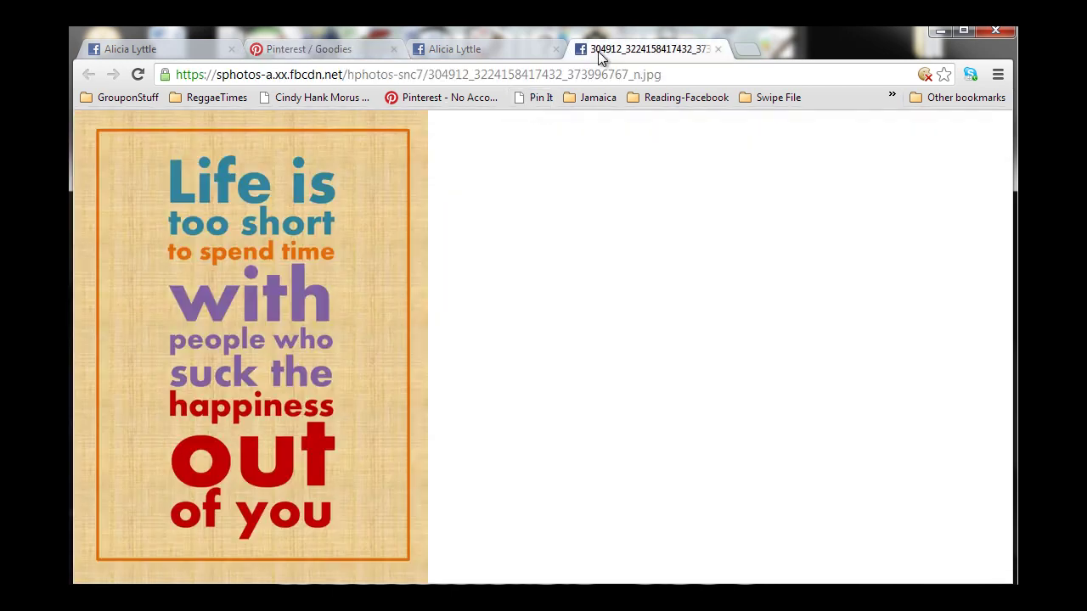
left_click(527, 101)
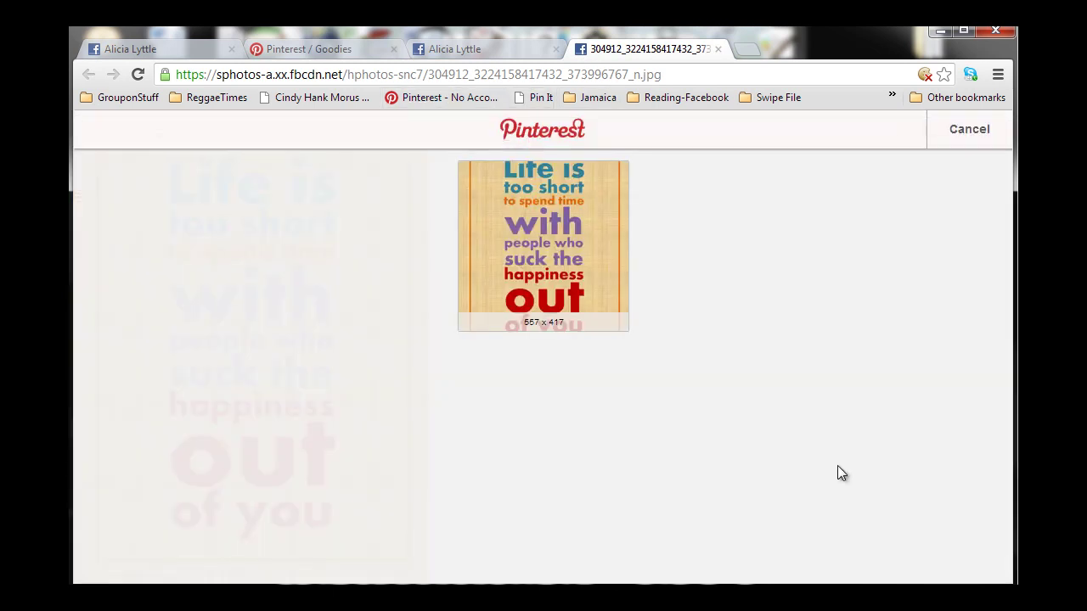
mouse_move(541, 253)
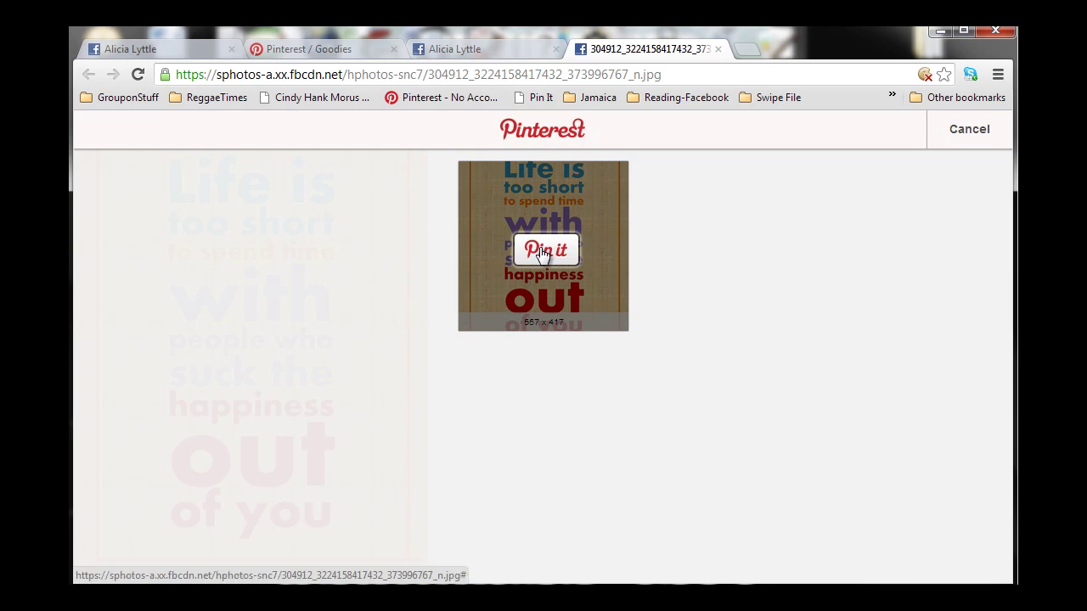
left_click(544, 251)
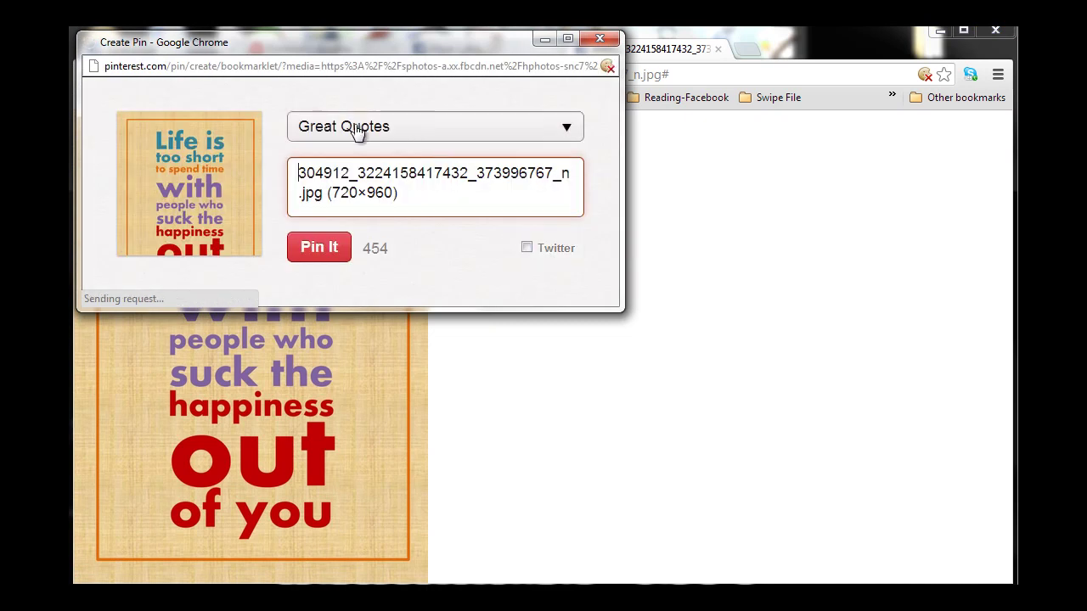
left_click(527, 249)
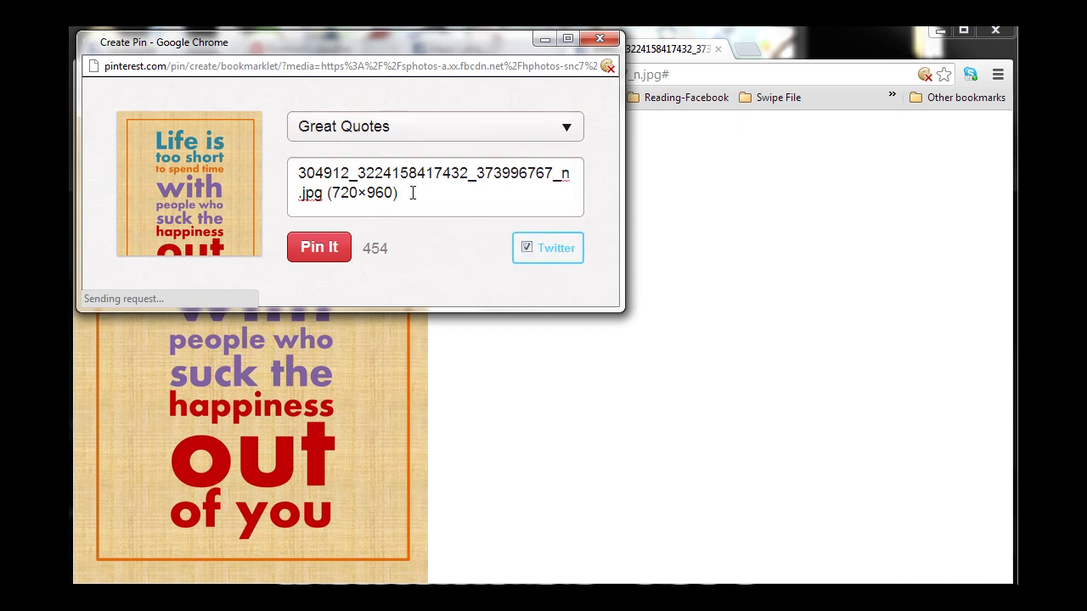
left_click_drag(413, 193, 274, 179)
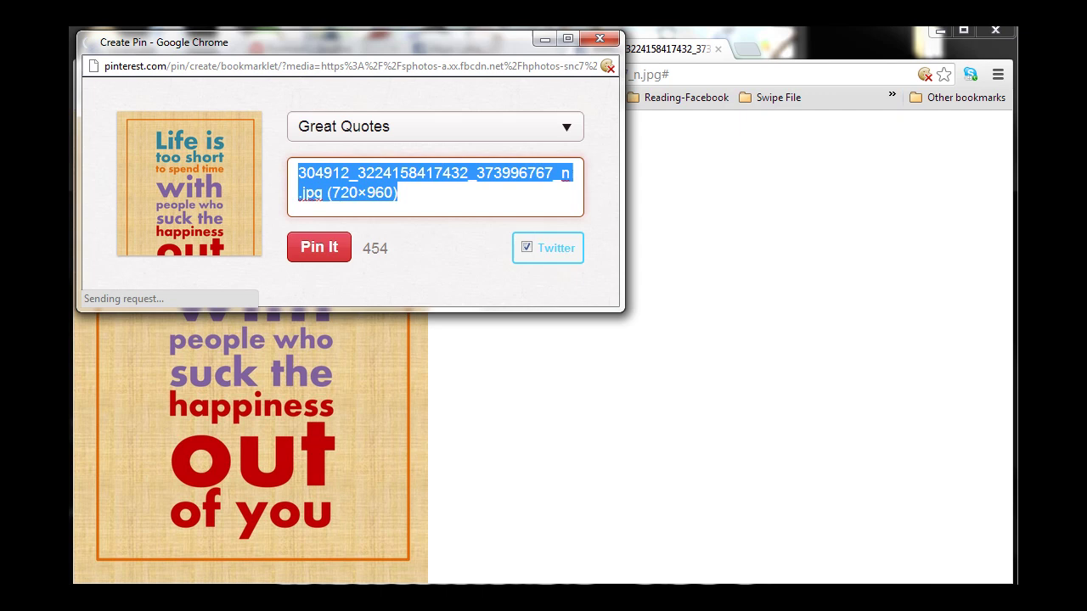
Replace the description with 'Life is too short to spend time with people who suck the happiness out of you!'.
key("BackSpace")
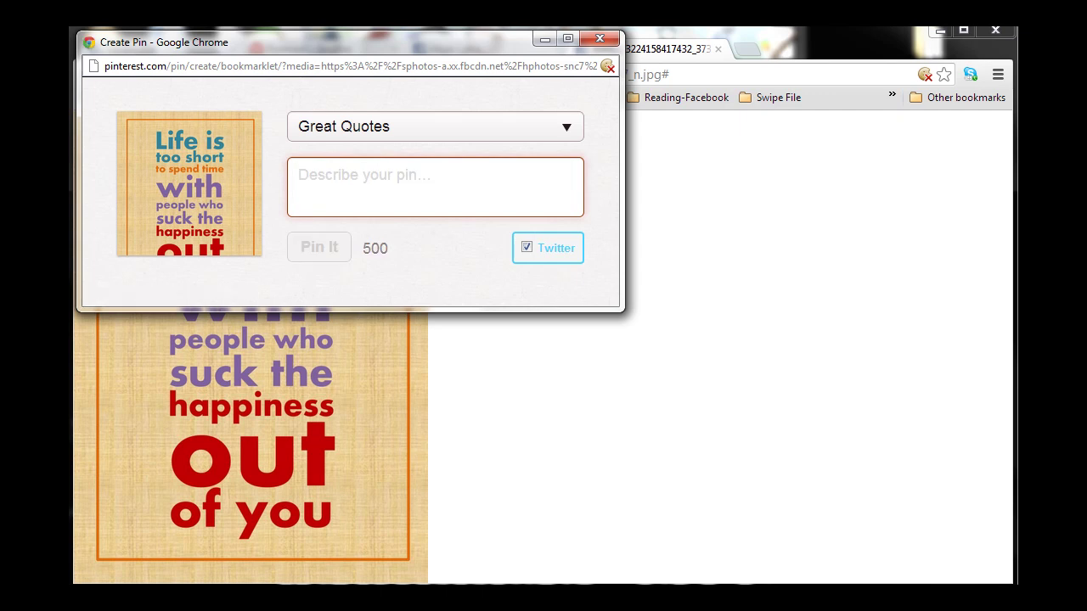
type("Life is ")
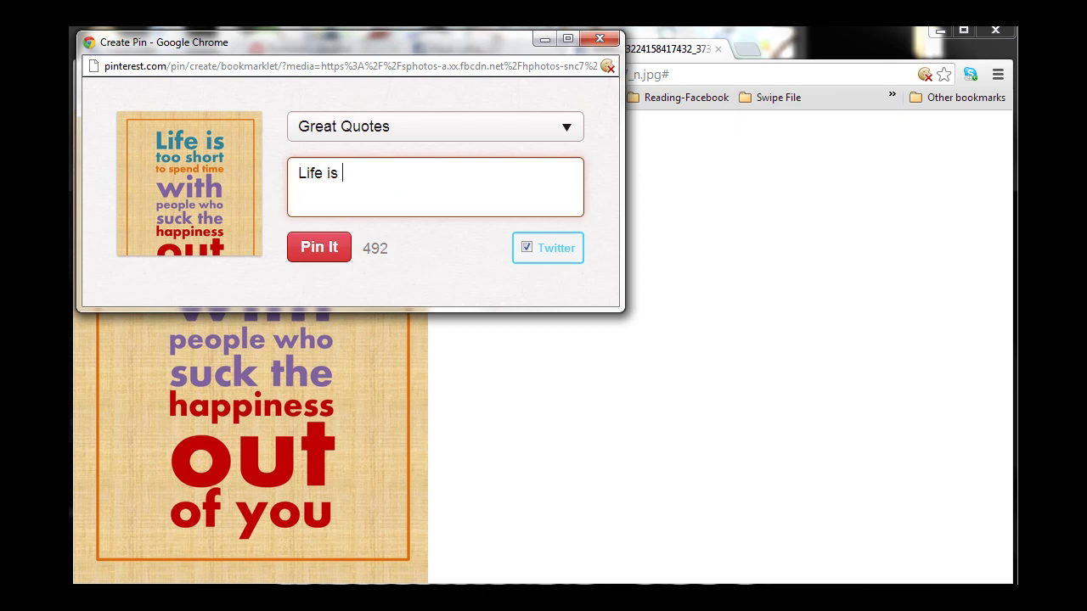
type("too short to ")
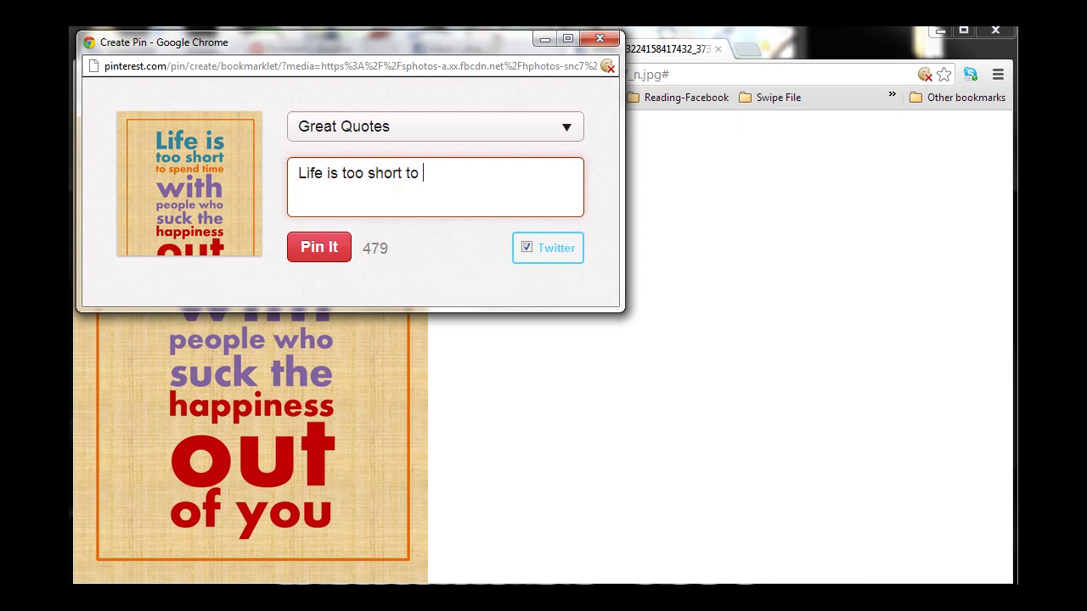
type("spend time with peopl")
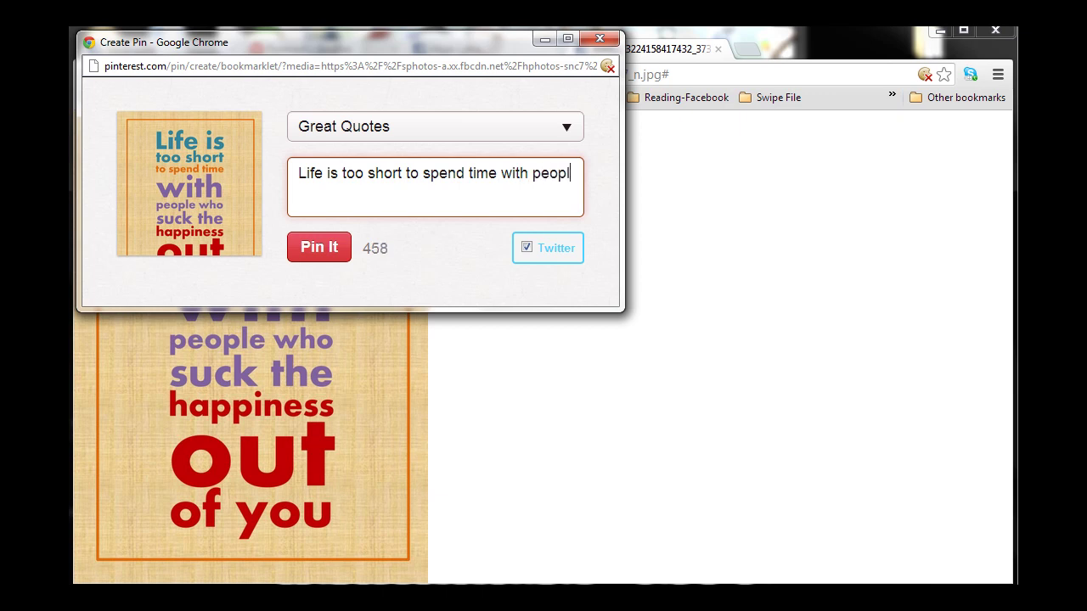
type("e who suck")
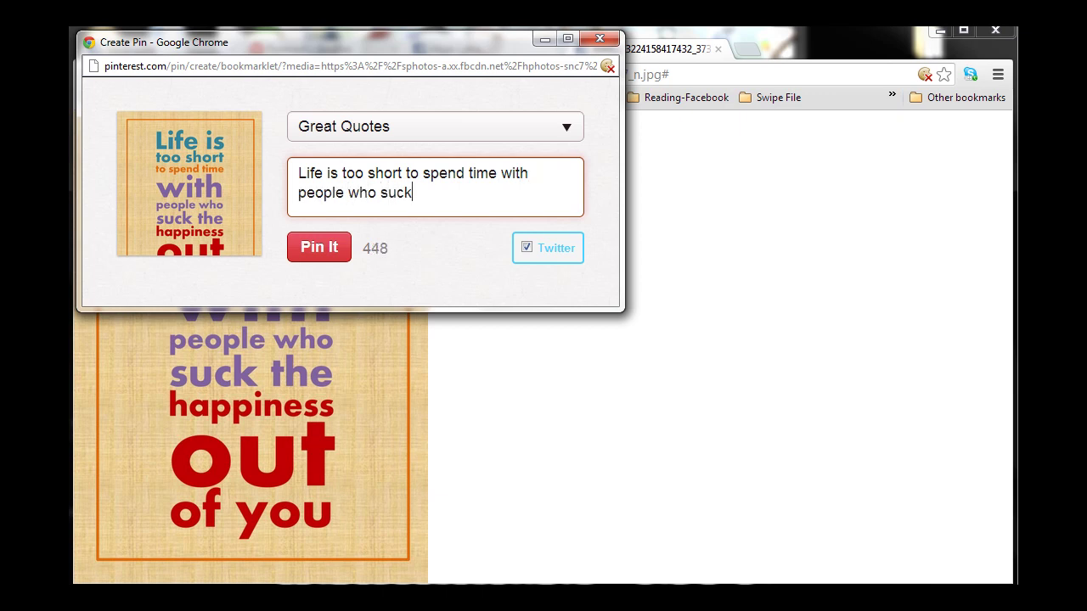
type(" the happiness out o")
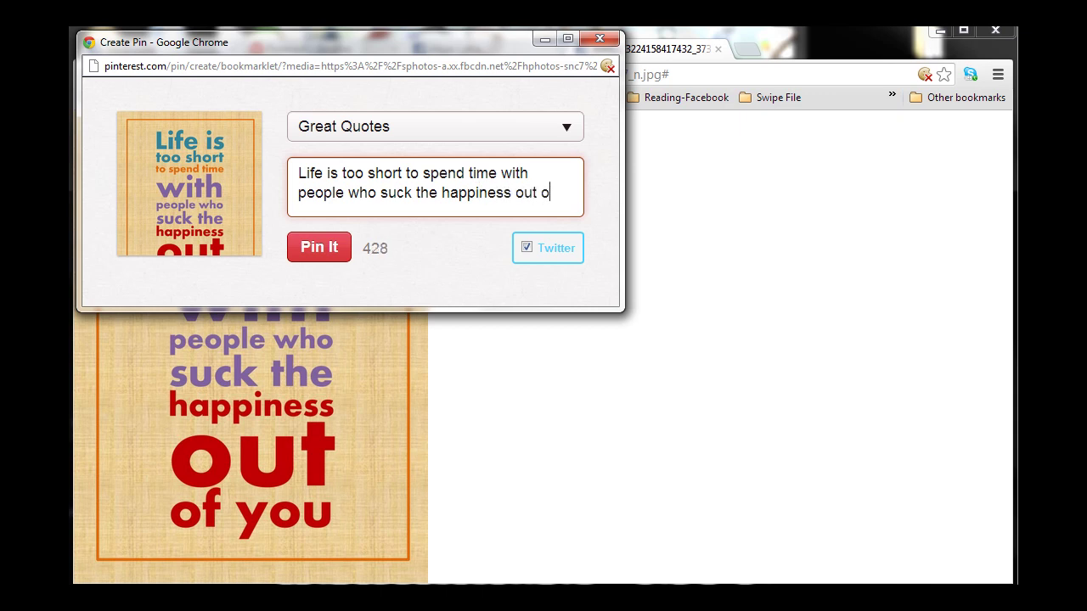
type("f you")
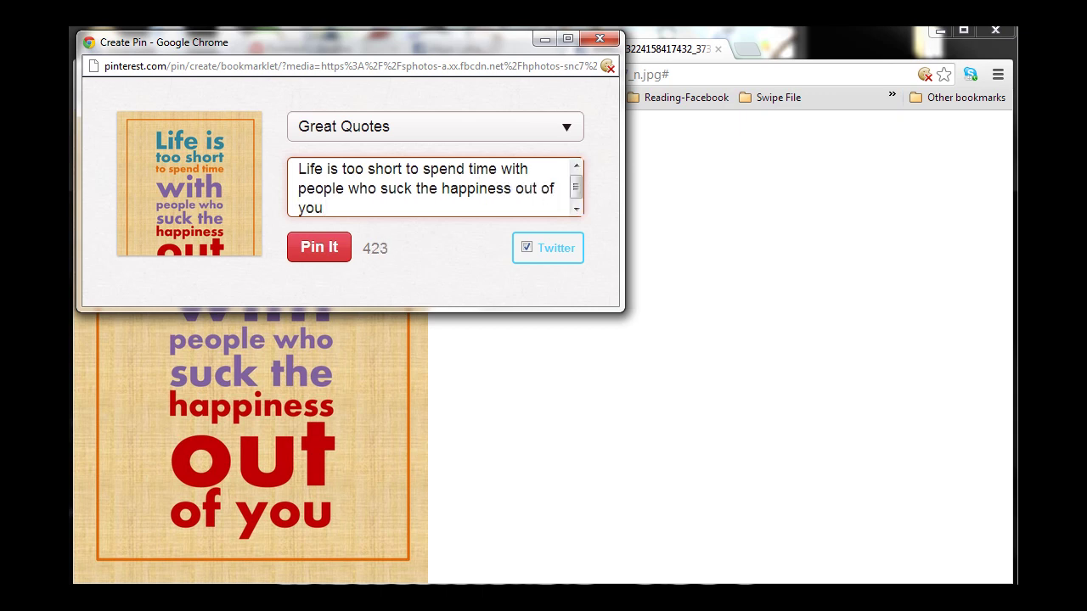
type("!")
Publish the quote pin to Great Quotes, then open its Edit Pin page.
left_click(324, 245)
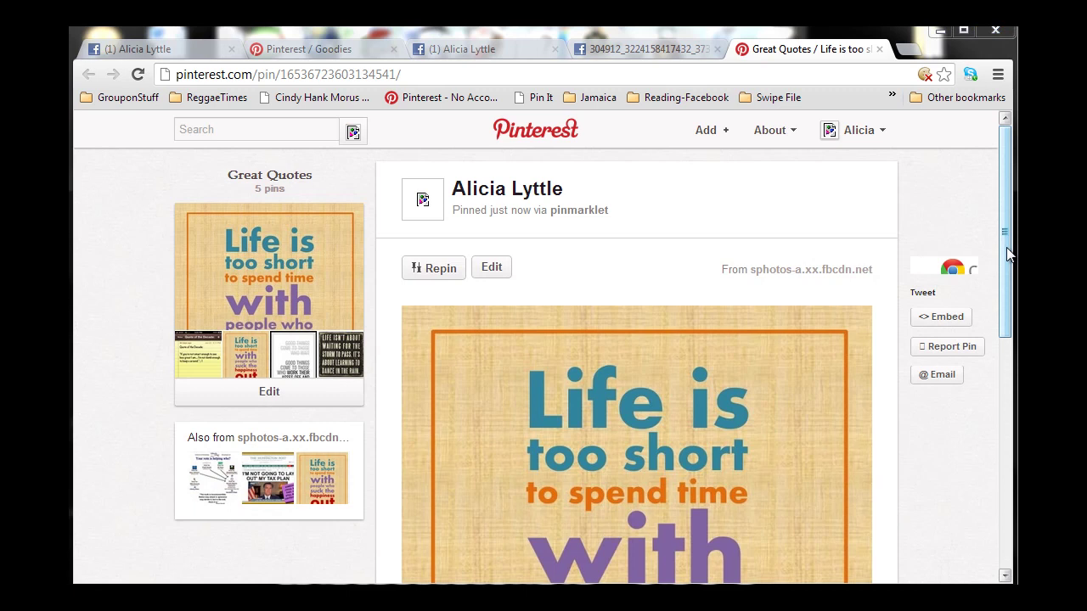
left_click_drag(1009, 255, 509, 250)
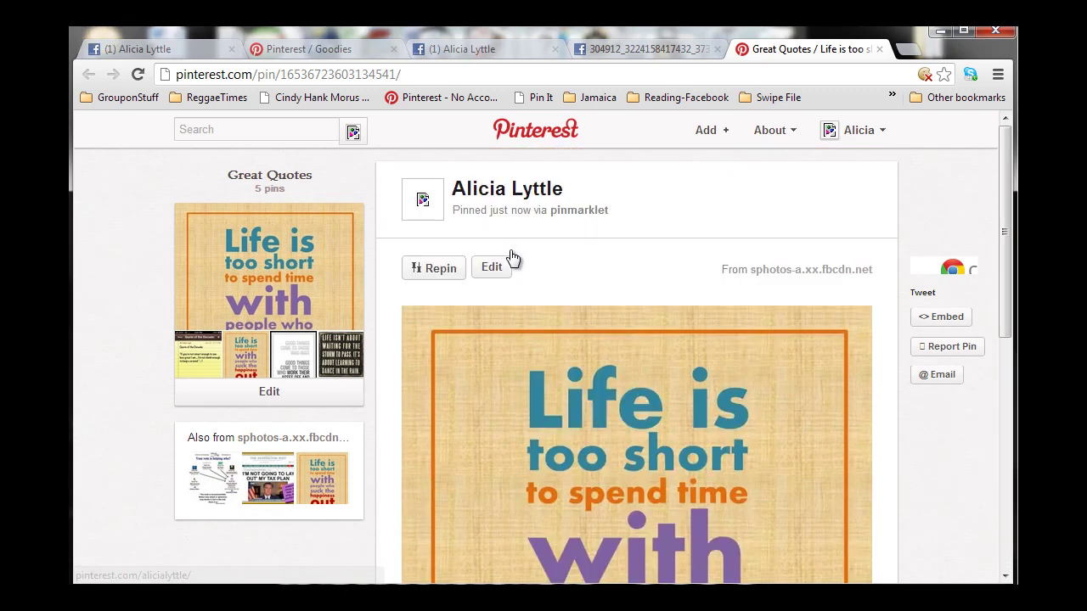
left_click(505, 271)
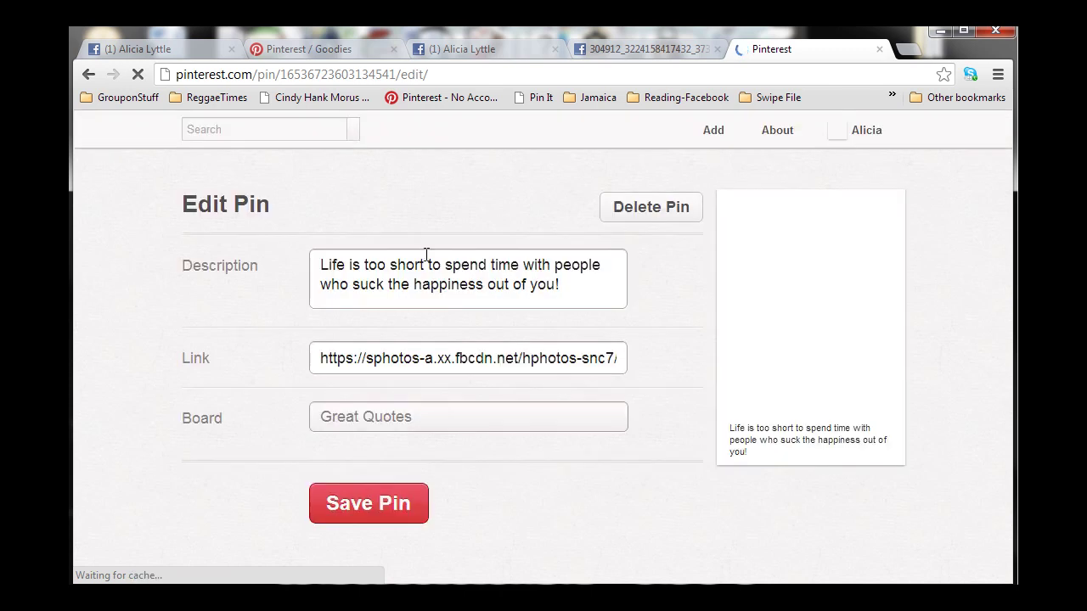
Delete the image file address from the Edit Pin Link field, leaving it empty.
left_click_drag(324, 357, 791, 363)
key("BackSpace")
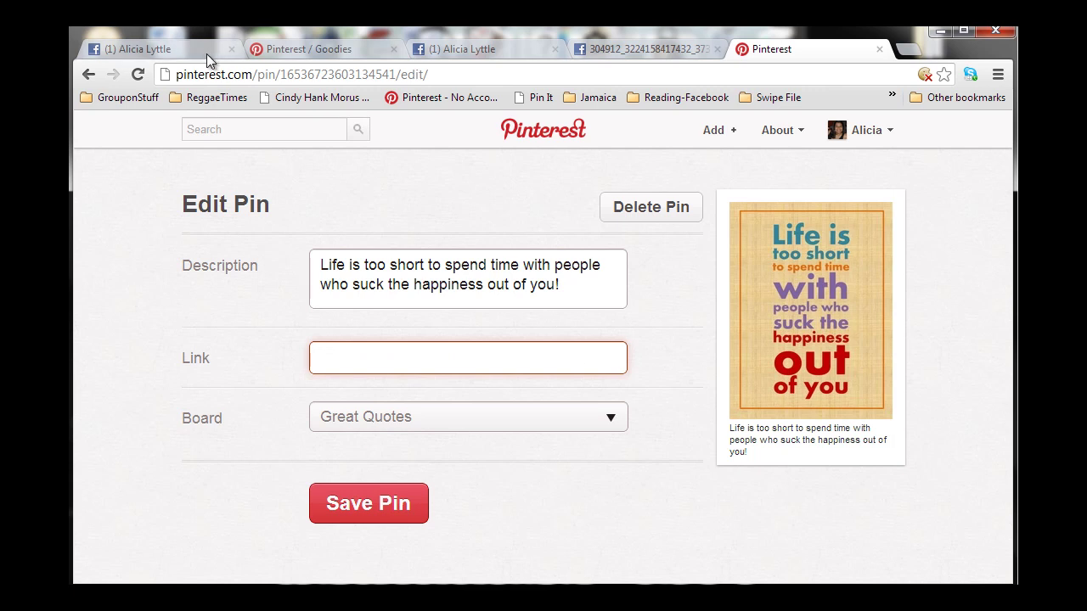
Paste the Facebook photo page's address into the pin's Link field and save the pin.
left_click(507, 50)
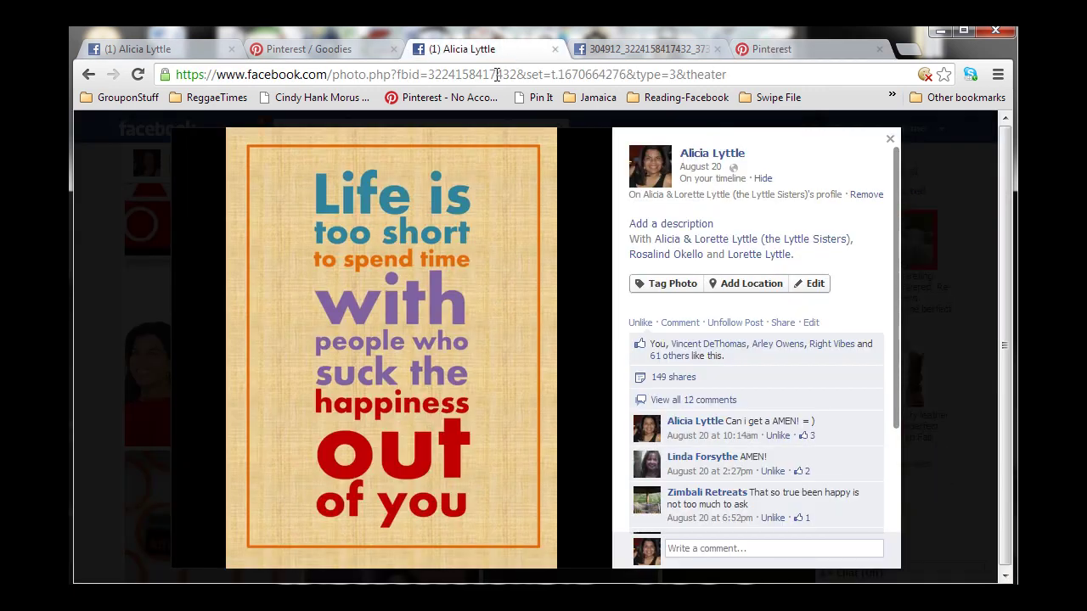
mouse_move(408, 314)
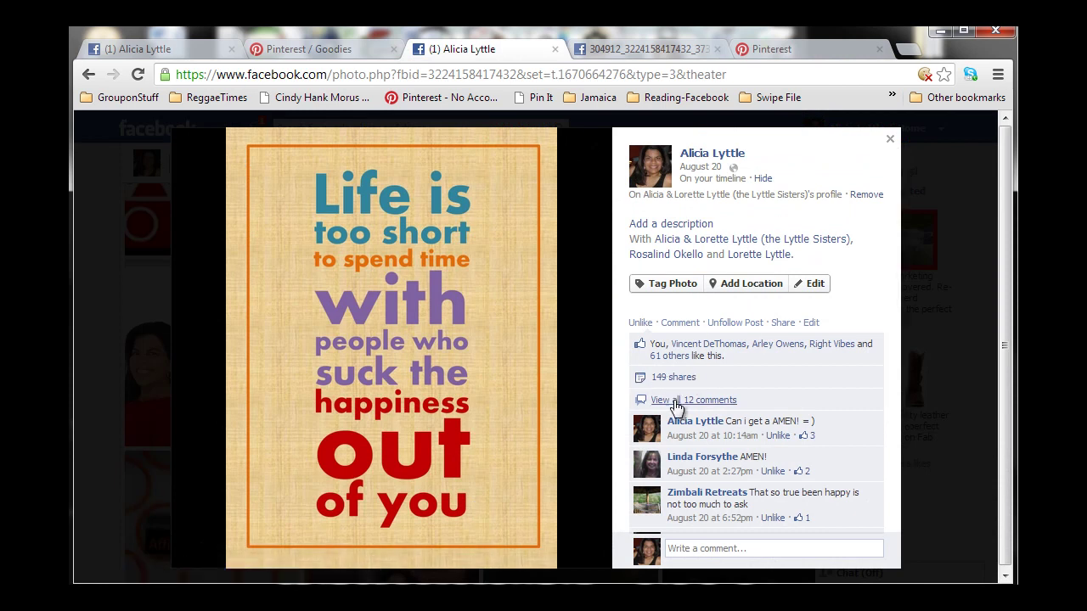
left_click(637, 75)
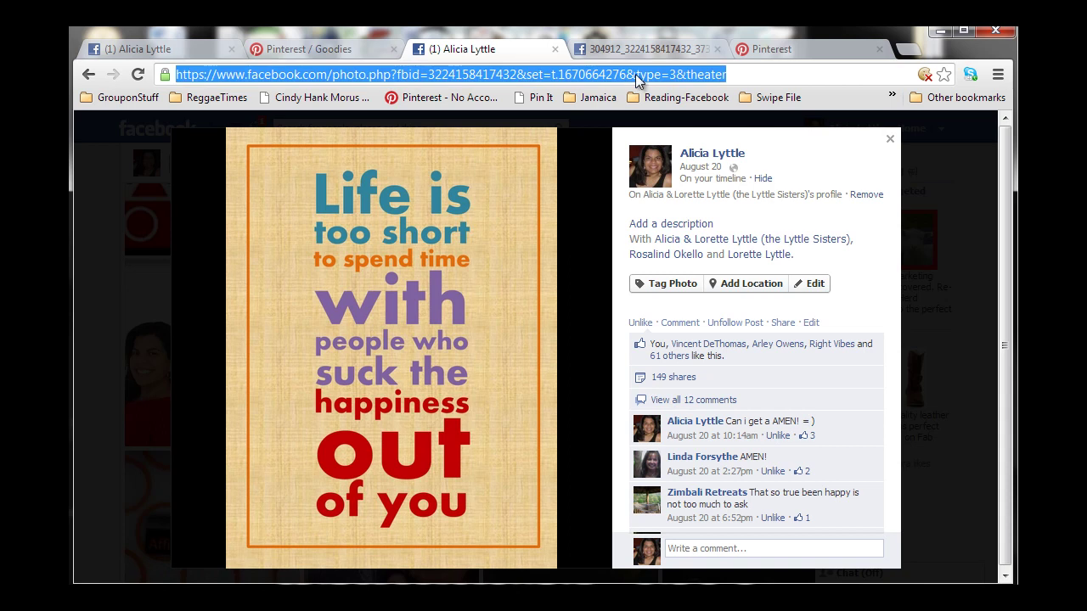
left_click(769, 48)
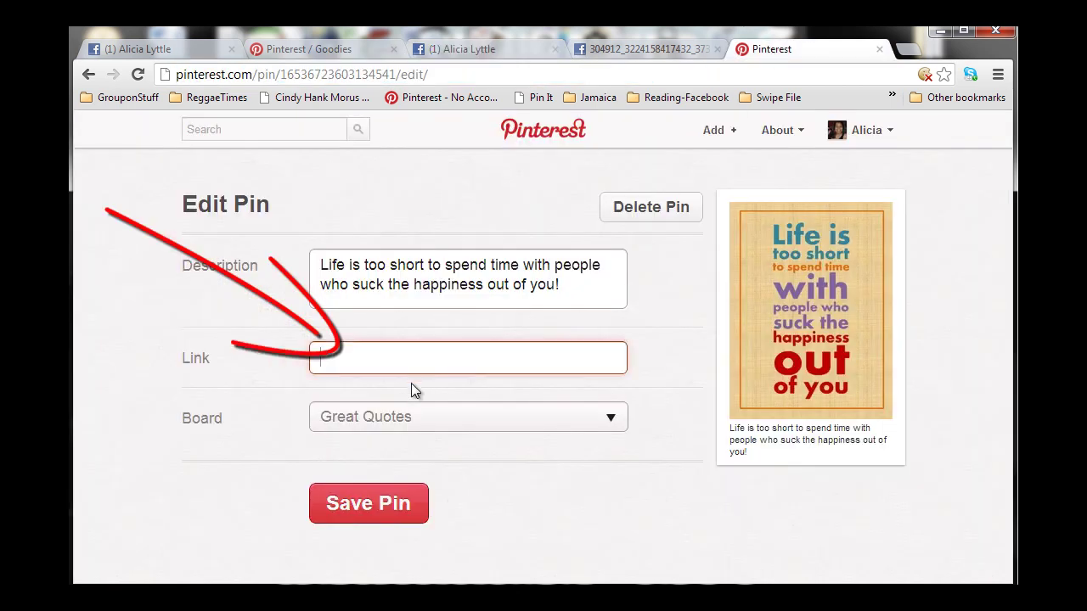
key("ctrl+v")
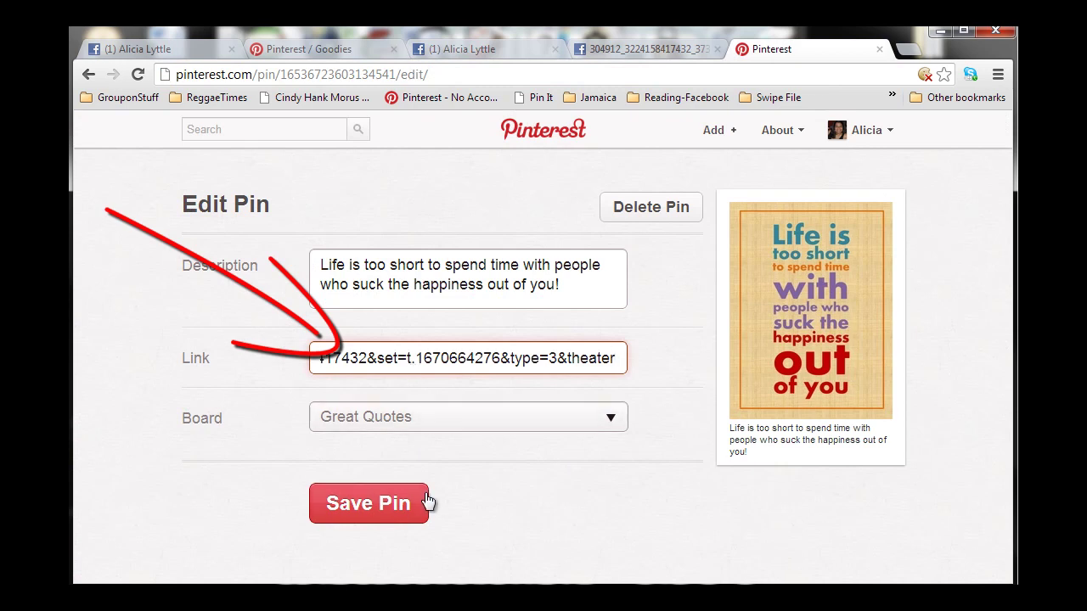
left_click(388, 518)
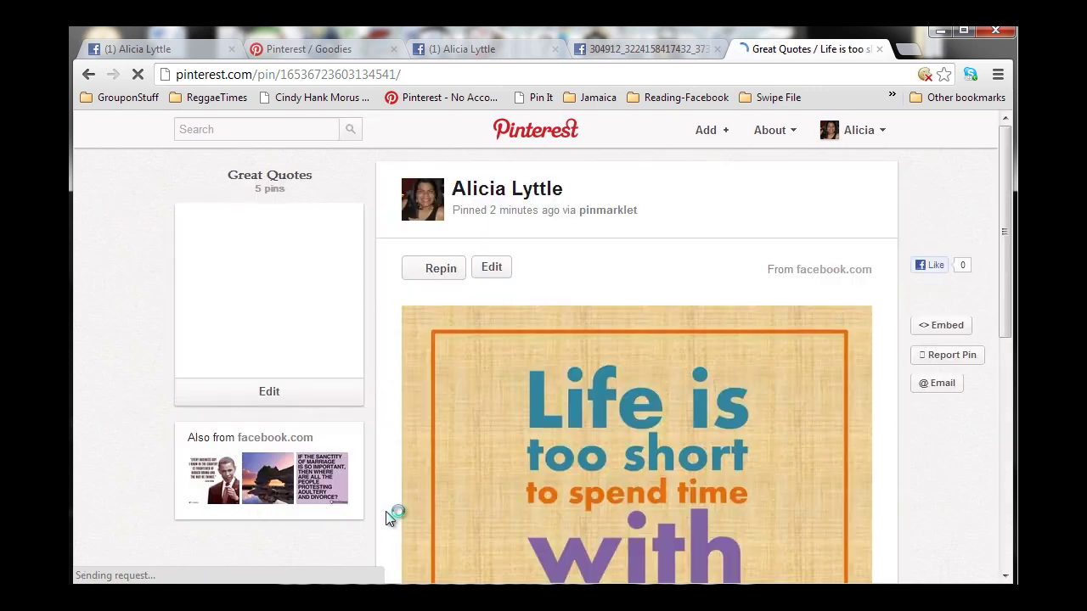
Follow the saved pin to the 'Life is too short' Facebook photo page and scroll through it.
left_click(755, 375)
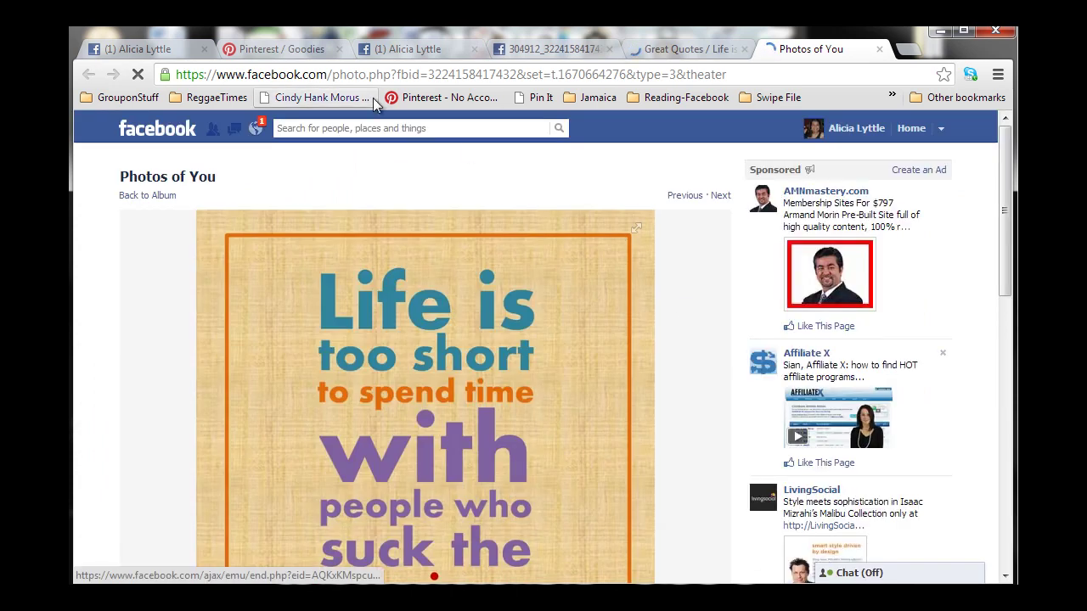
scroll(1006, 234, "down", 2)
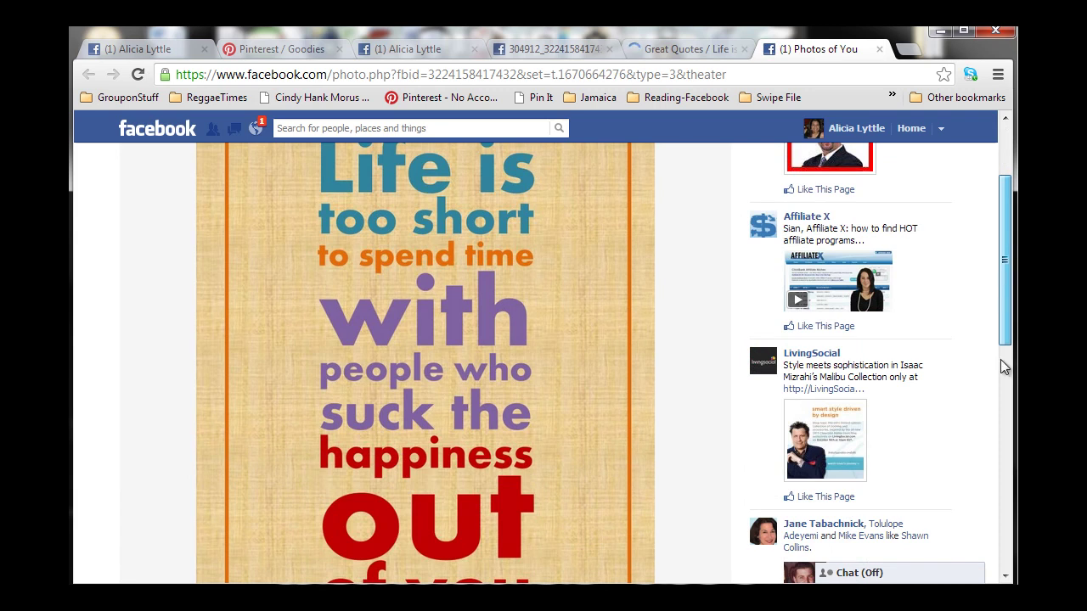
left_click(1000, 360)
left_click_drag(1008, 360, 1008, 395)
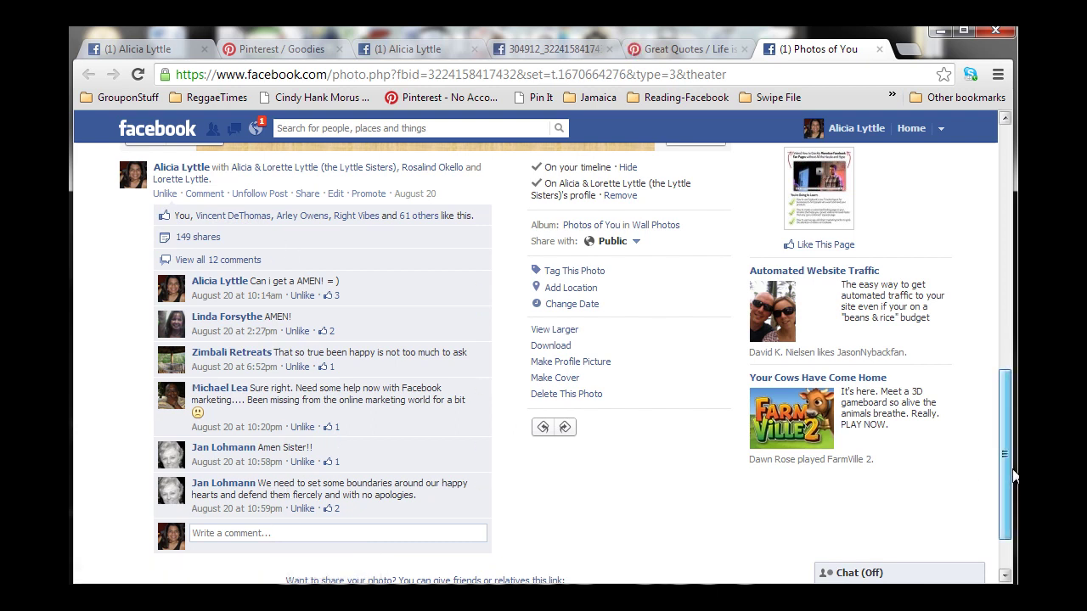
left_click_drag(1009, 488, 1009, 246)
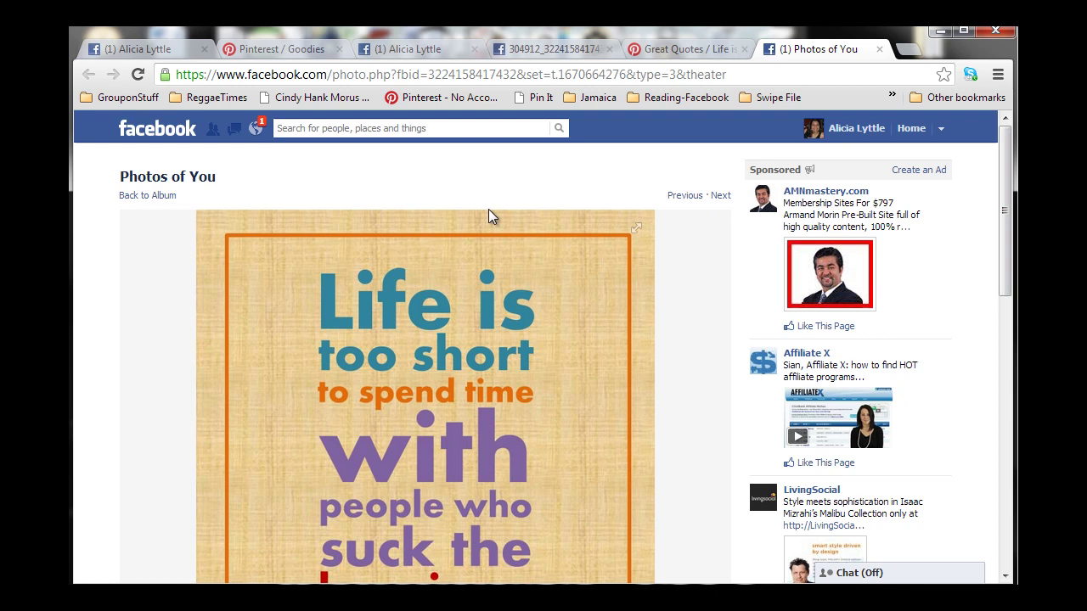